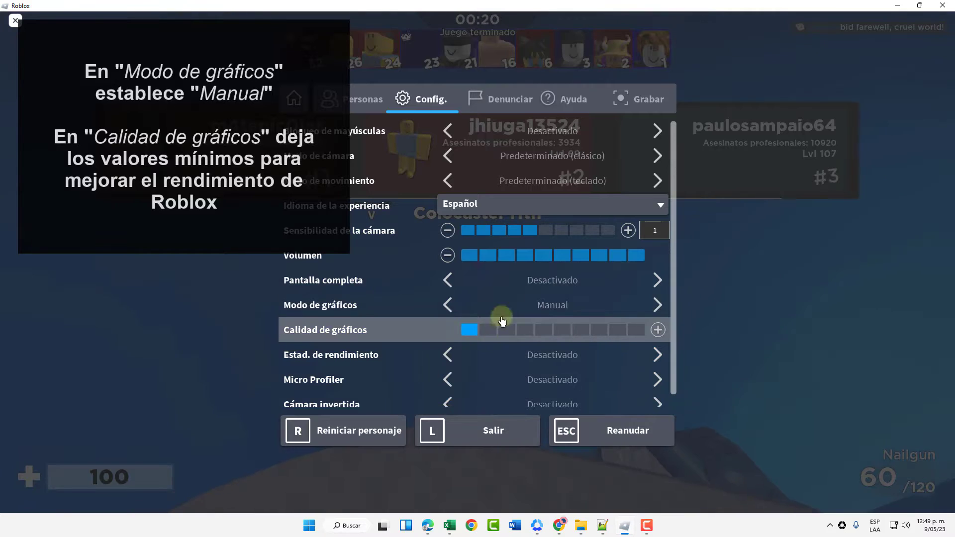
Step: Resume the game from its settings and minimize the Roblox window
click(594, 427)
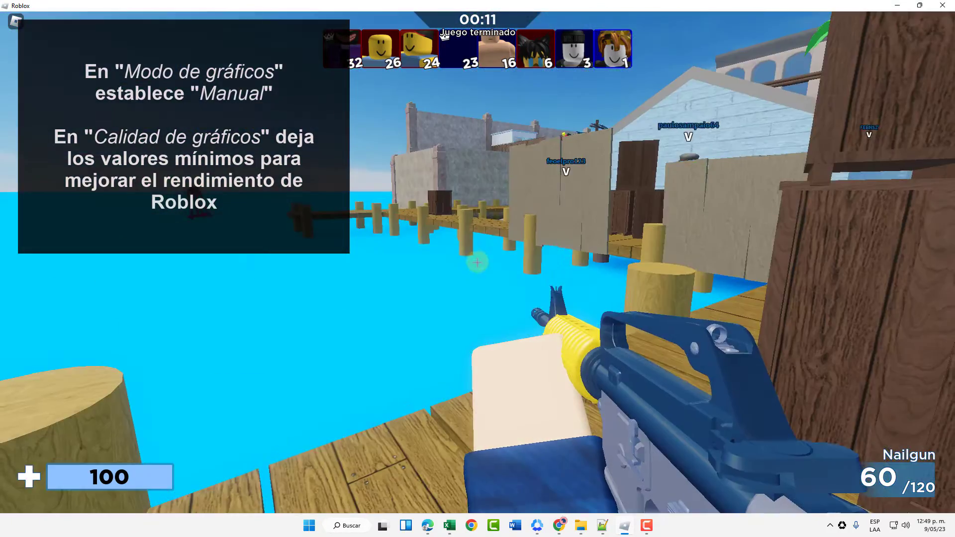
key(Escape)
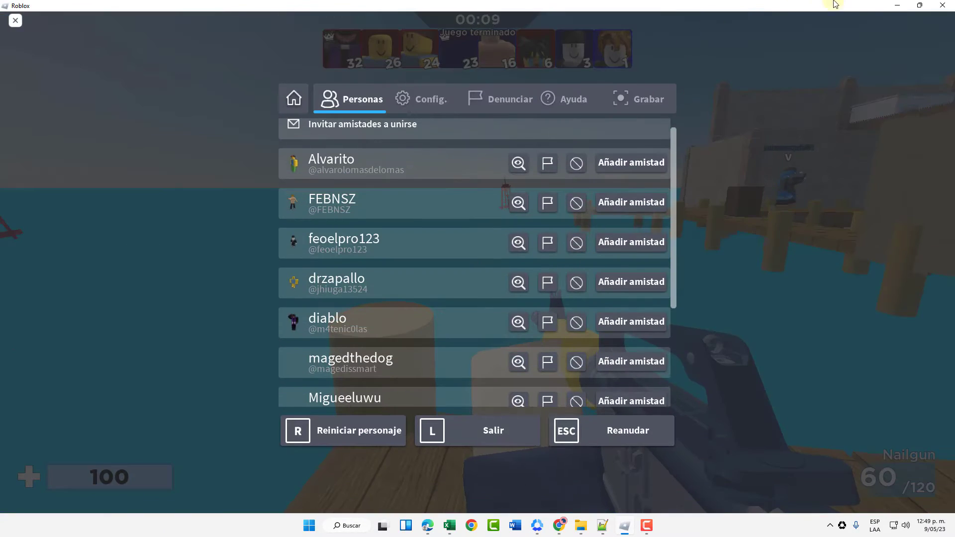
click(895, 5)
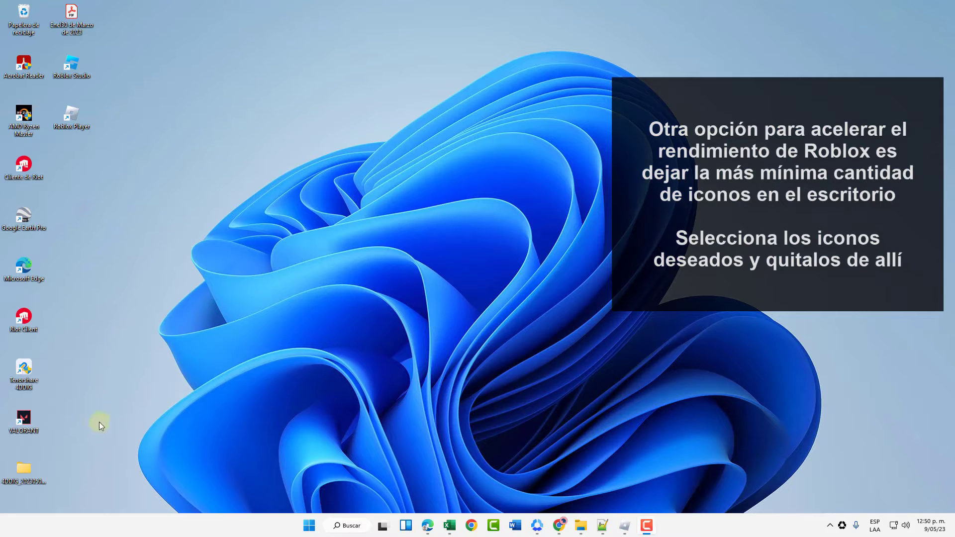
Step: Clear the desktop of its shortcuts and files so that no icons remain on it
drag(52, 308, 4, 309)
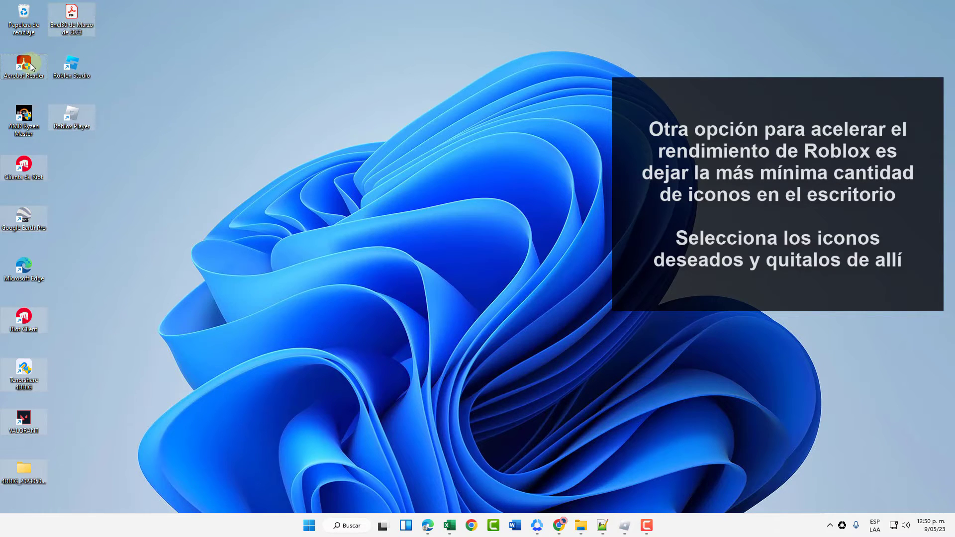
key(Delete)
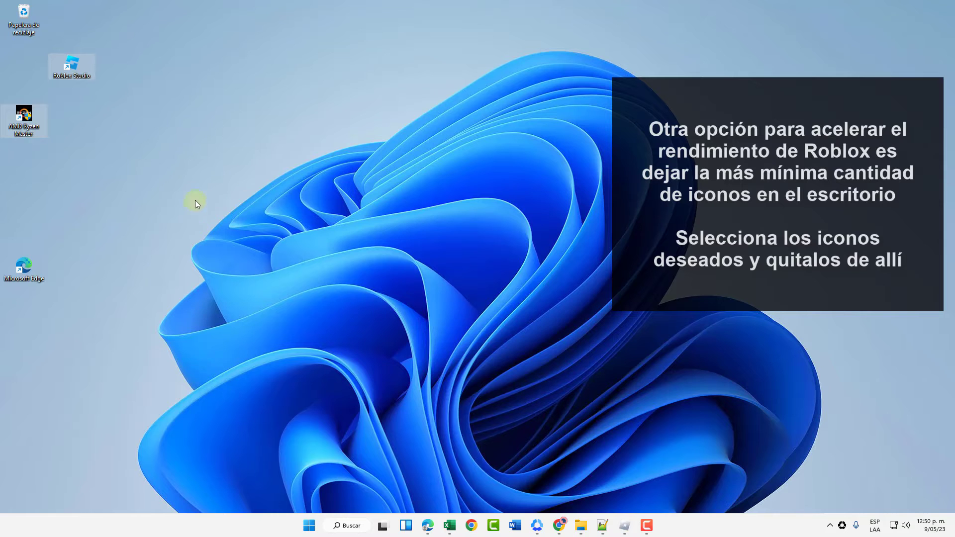
right_click(201, 154)
mouse_move(383, 184)
click(438, 183)
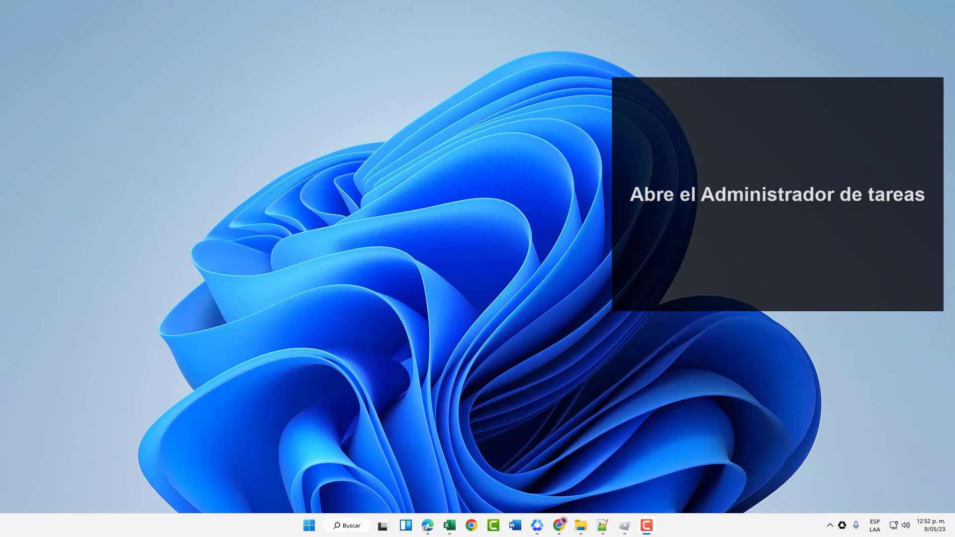
Step: Disable EpicGamesLauncher and Google Drive as startup apps in Task Manager and close it
right_click(309, 530)
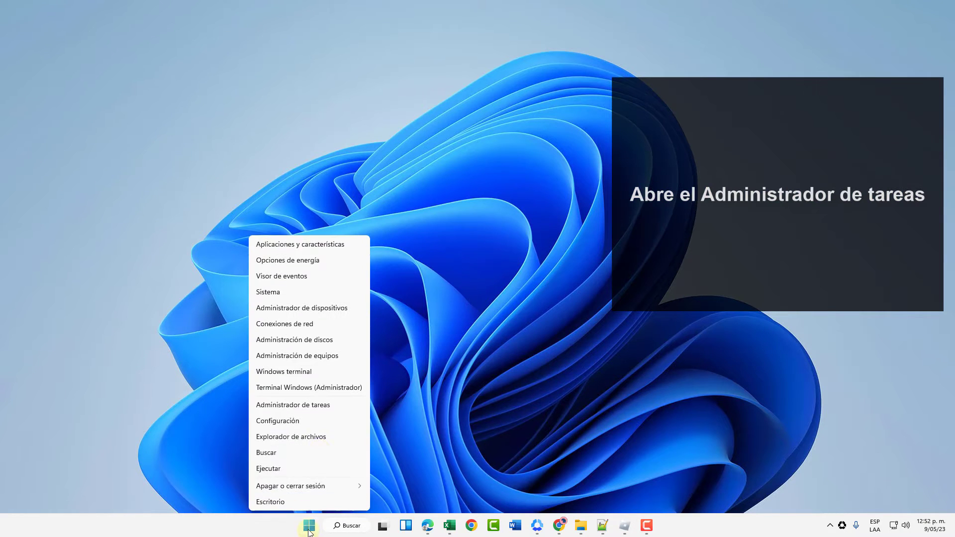
click(308, 405)
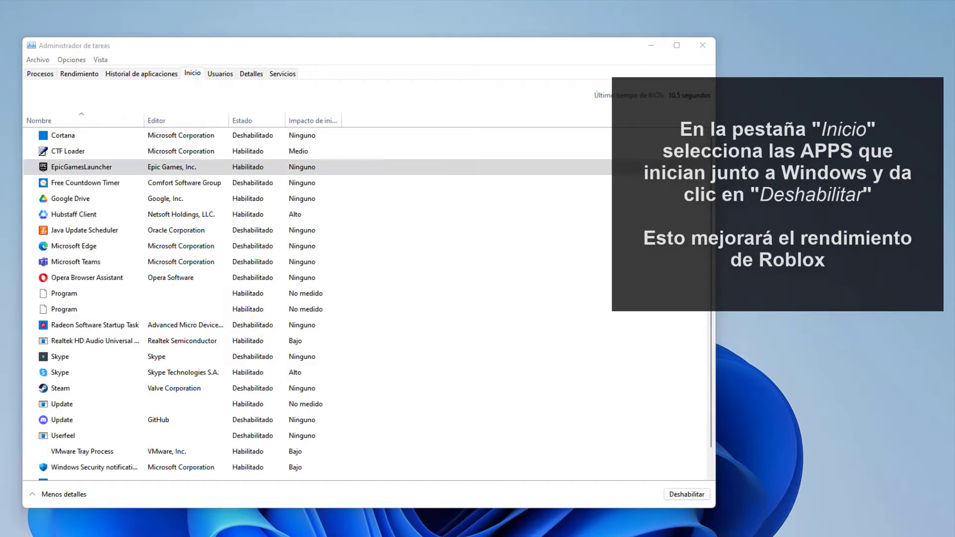
click(368, 152)
click(369, 159)
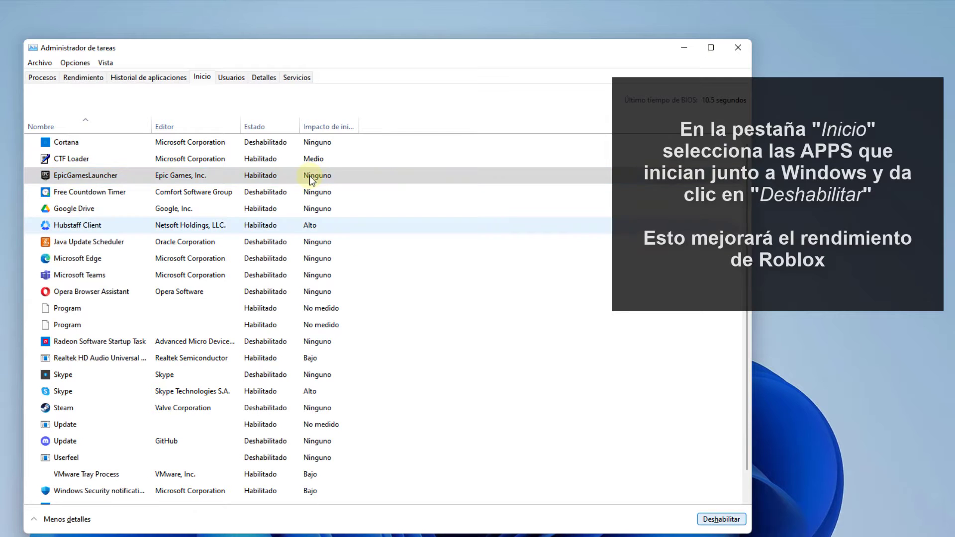
click(721, 519)
click(73, 209)
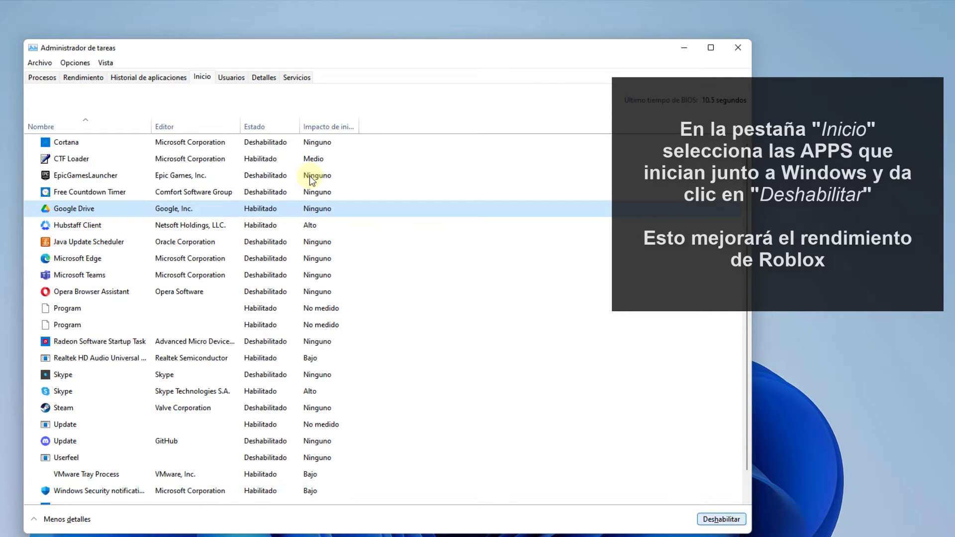
click(721, 519)
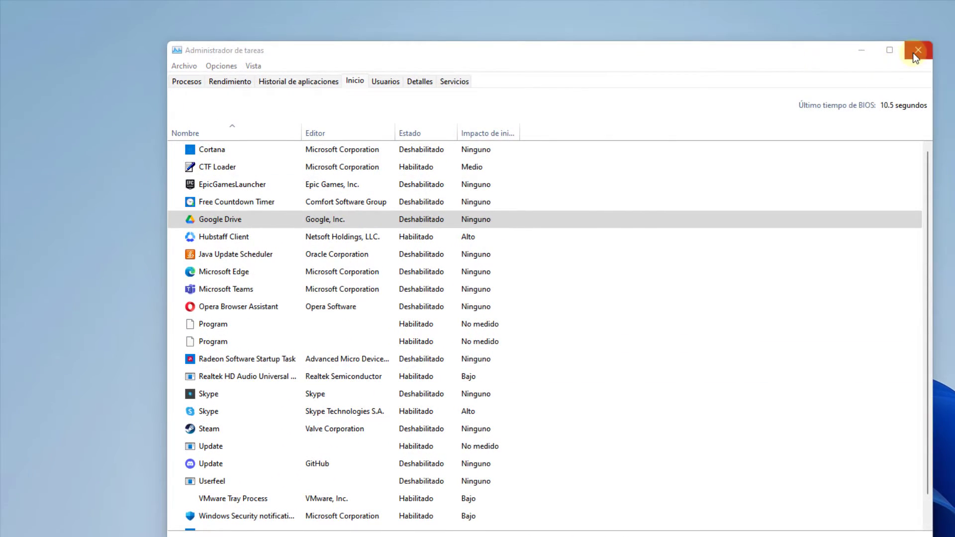
click(912, 53)
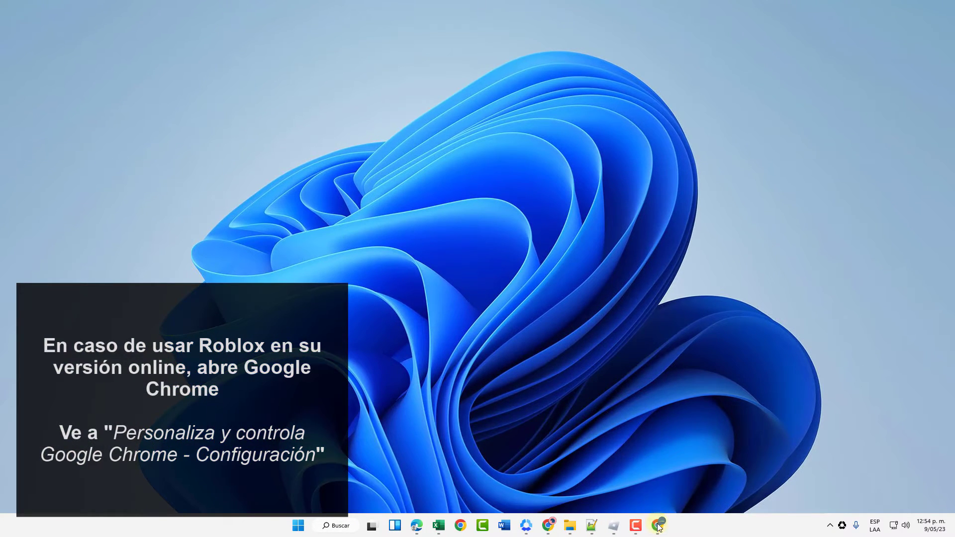
Step: In Google Chrome's system settings, enable hardware acceleration when available, restart the browser to apply it, and close it
click(658, 526)
click(834, 62)
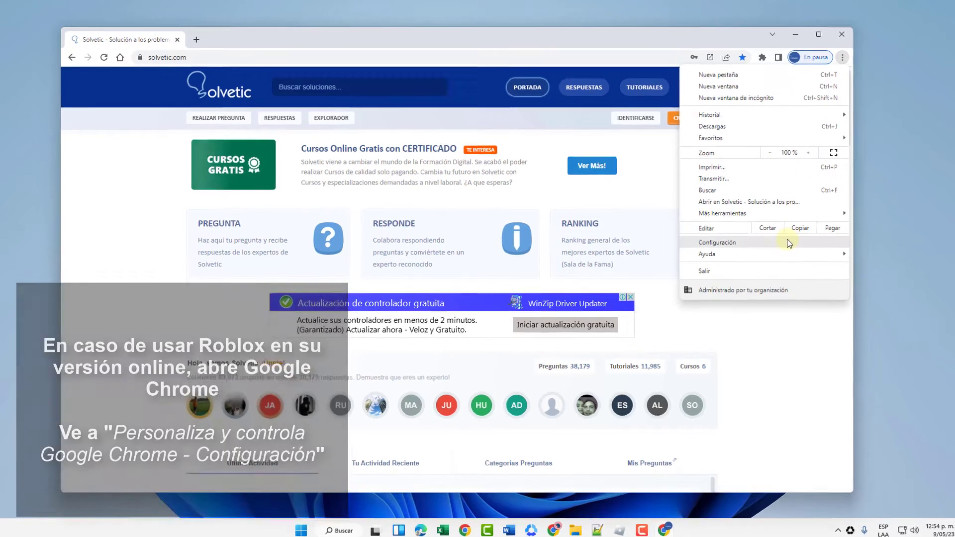
click(789, 242)
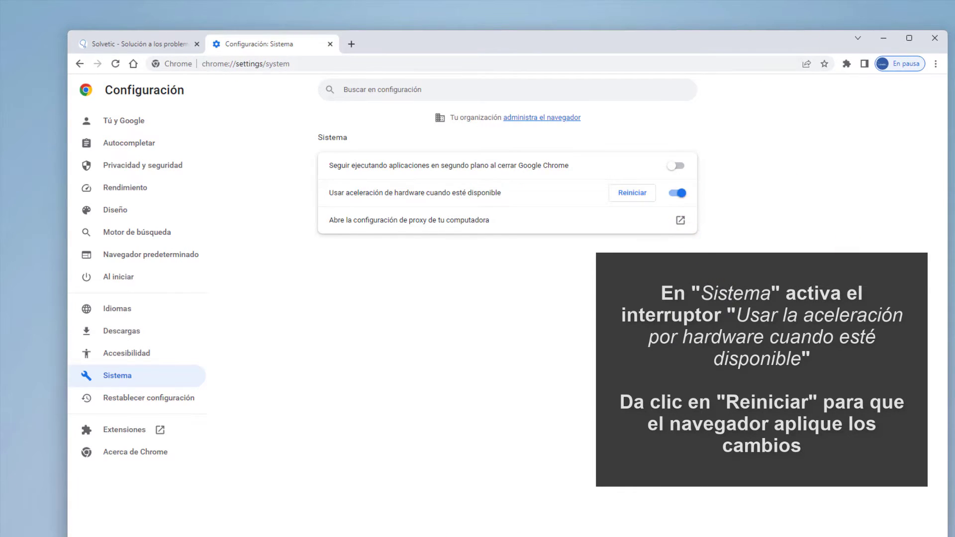
click(952, 310)
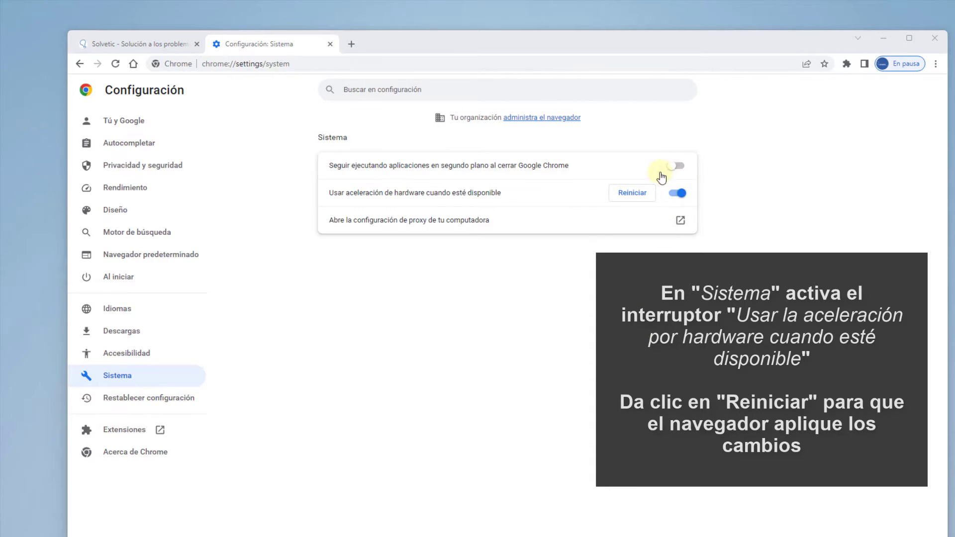
click(627, 193)
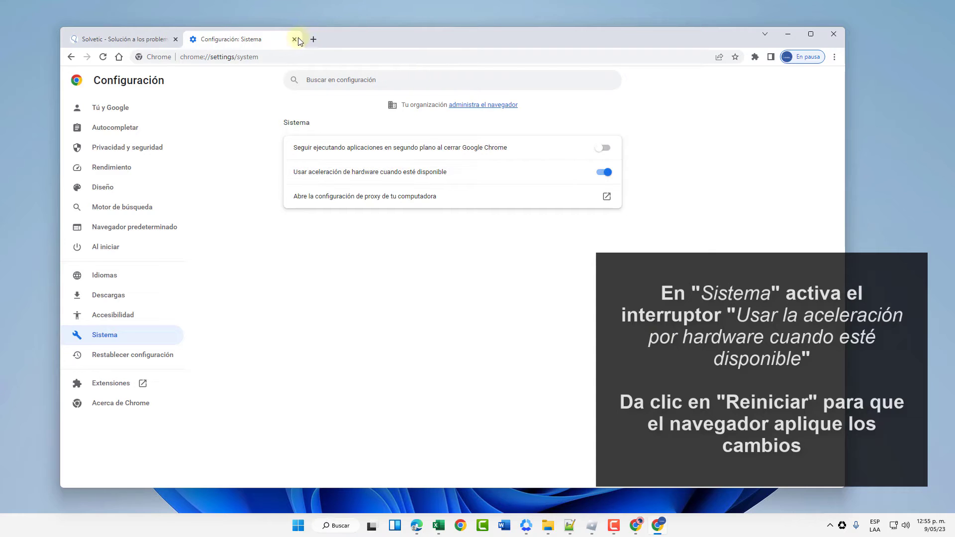
key(ctrl+w)
click(834, 34)
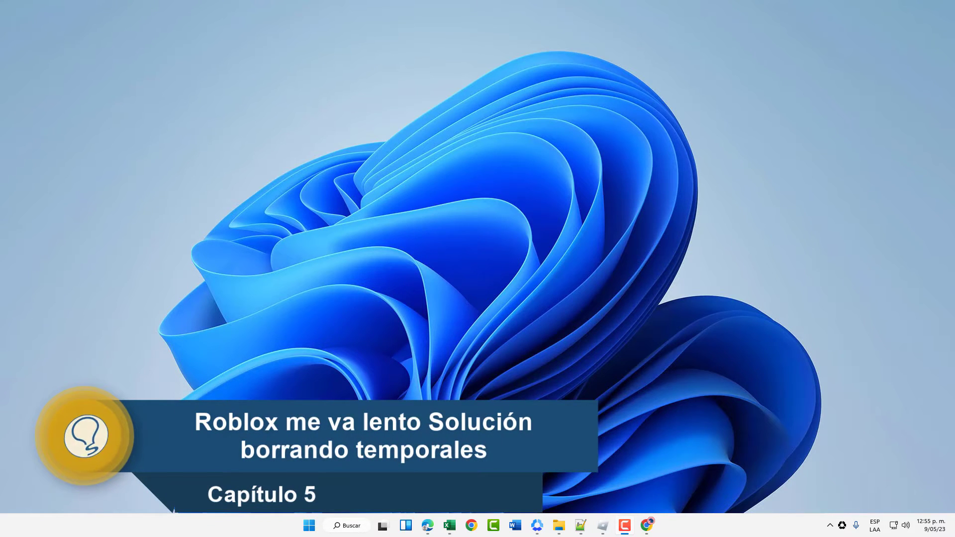
Step: Search Windows for %TEMP% and open the temporary files folder
click(308, 526)
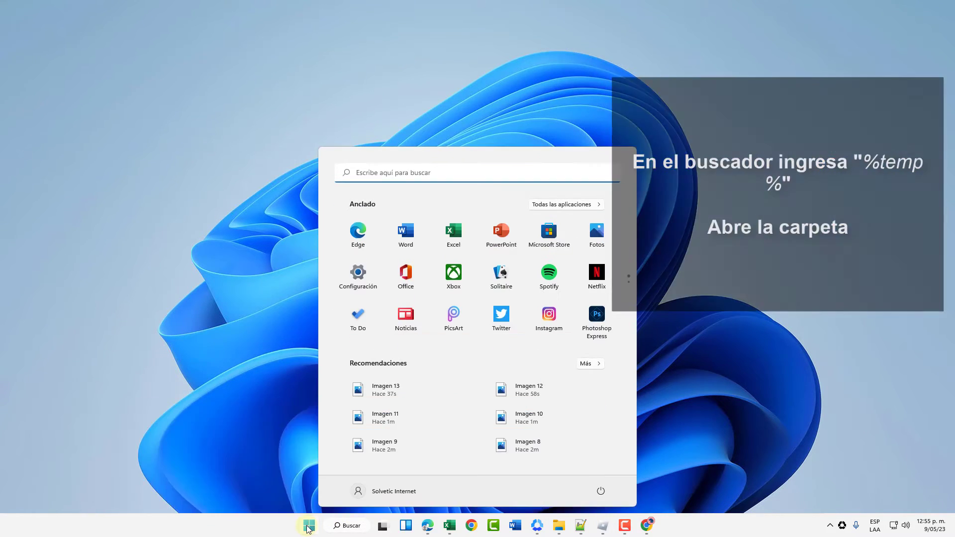
text(%TEMP%)
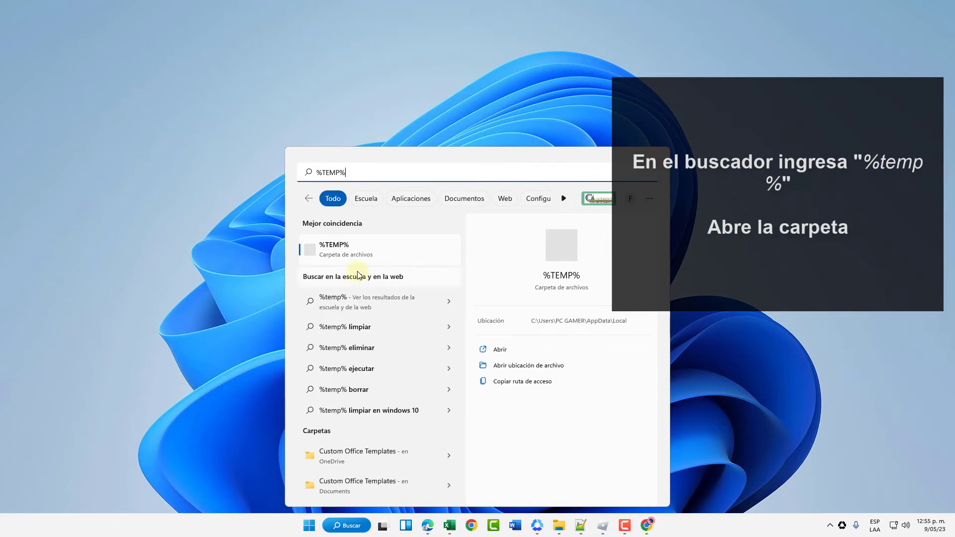
click(363, 261)
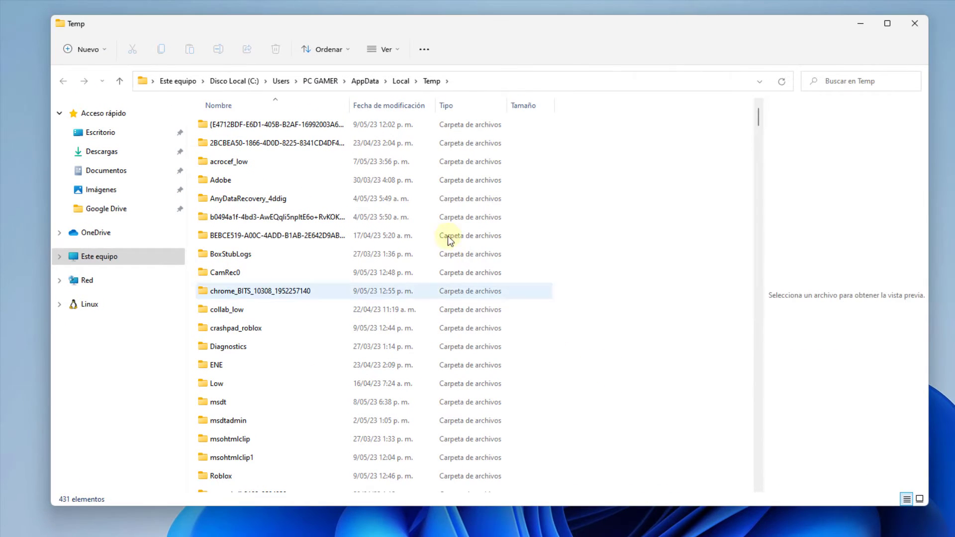
Step: Delete all items in the Temp folder, continuing with administrator permission and skipping the ones in use
click(492, 271)
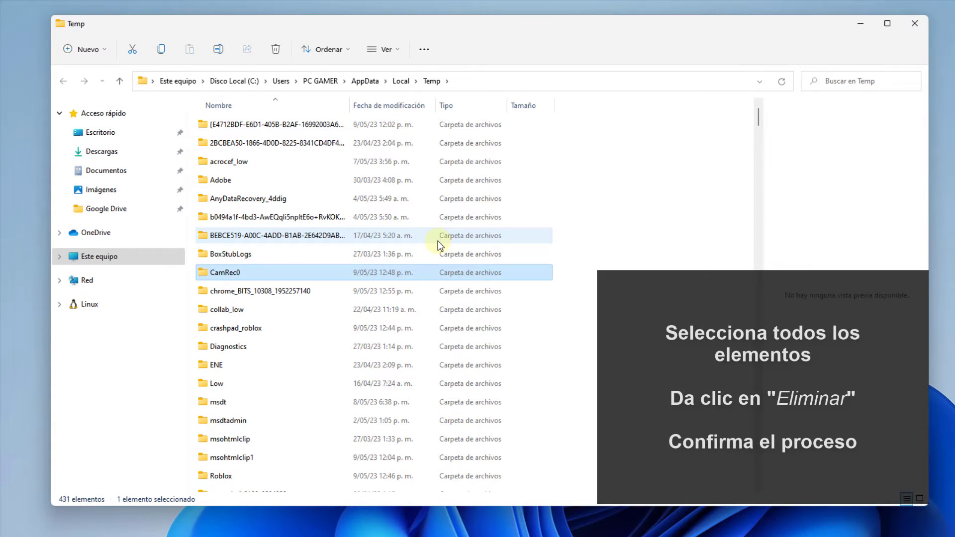
key(ctrl+a)
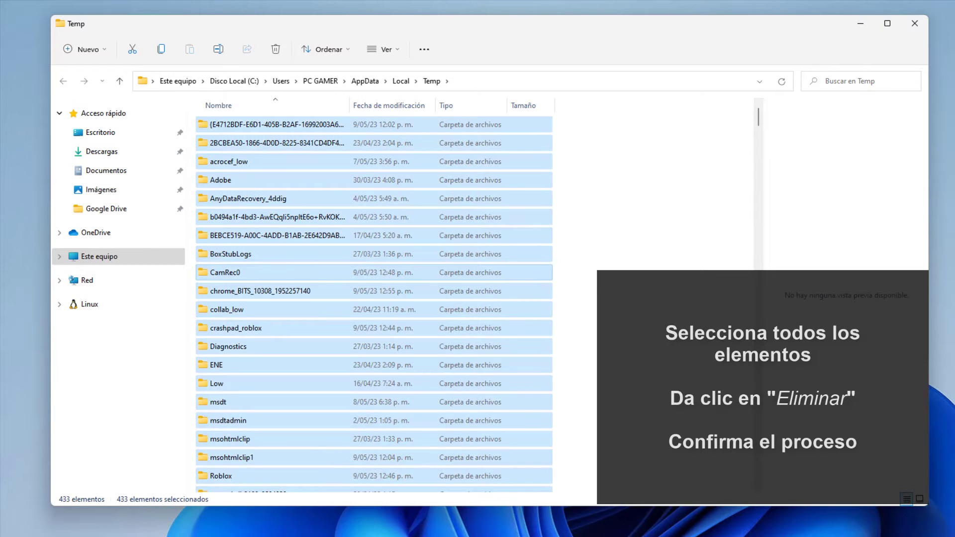
key(Delete)
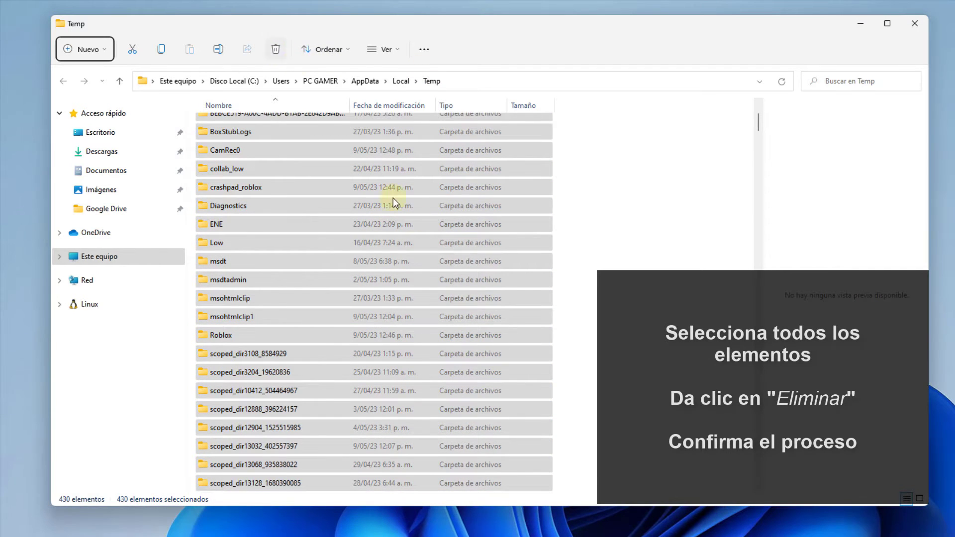
click(271, 53)
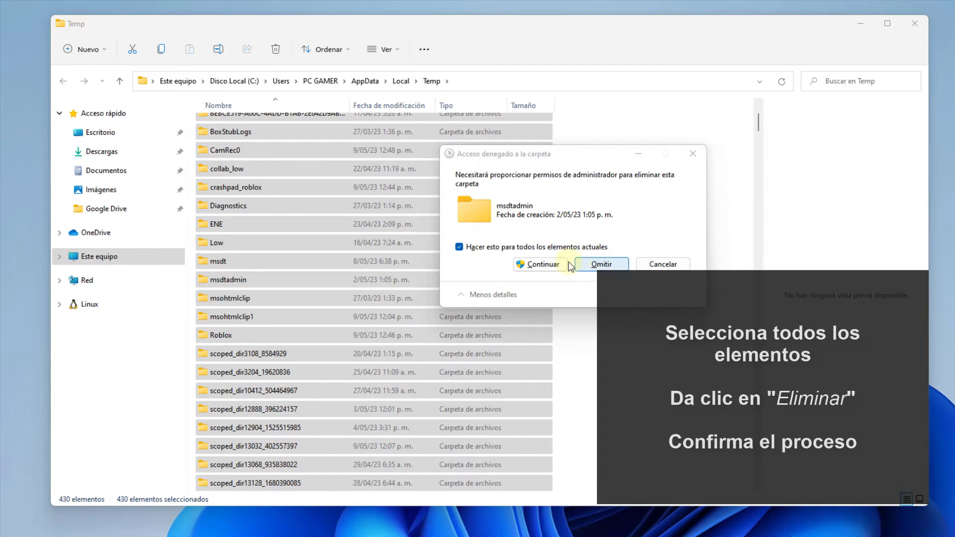
click(542, 264)
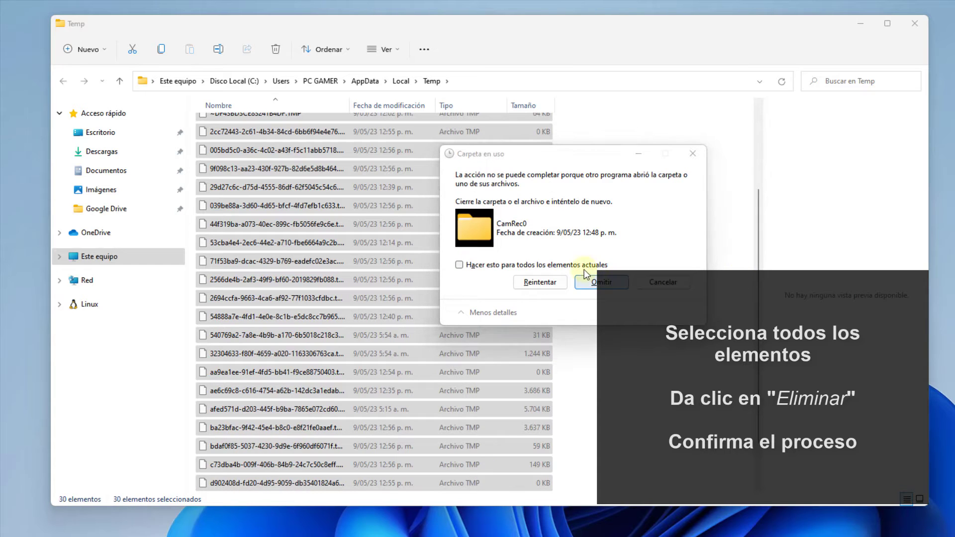
click(576, 269)
click(580, 287)
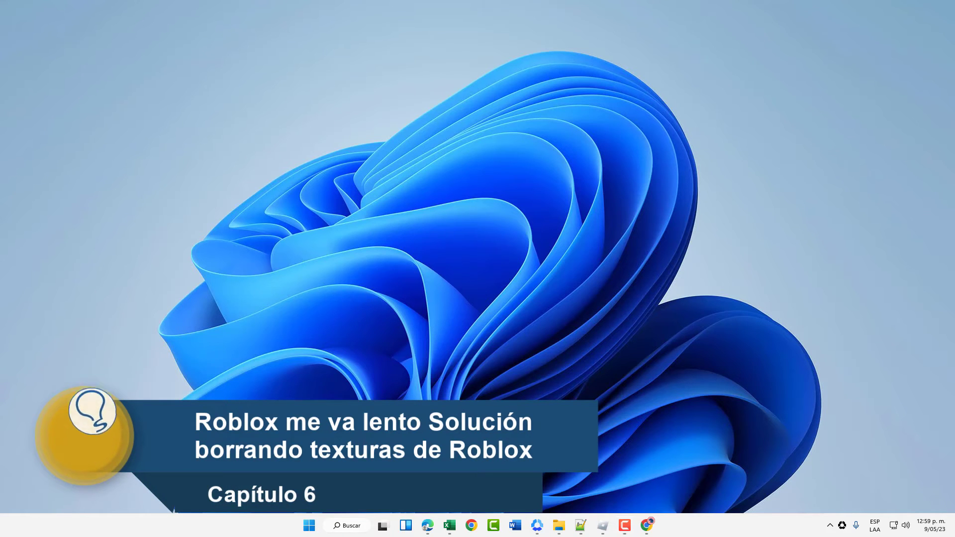
Step: Search Windows for roblox and follow the Roblox Player shortcut's file location to its version folder
click(310, 526)
text(roblox)
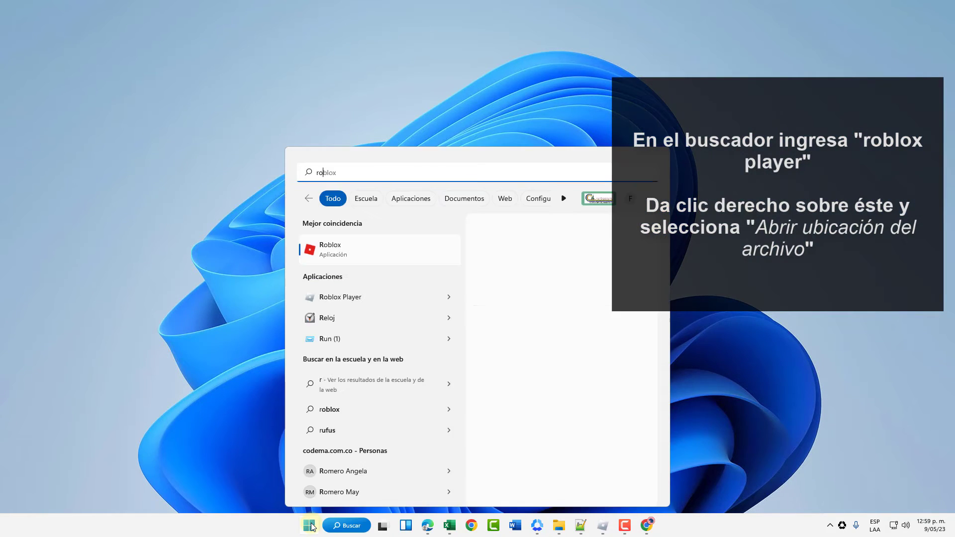
right_click(362, 297)
click(403, 331)
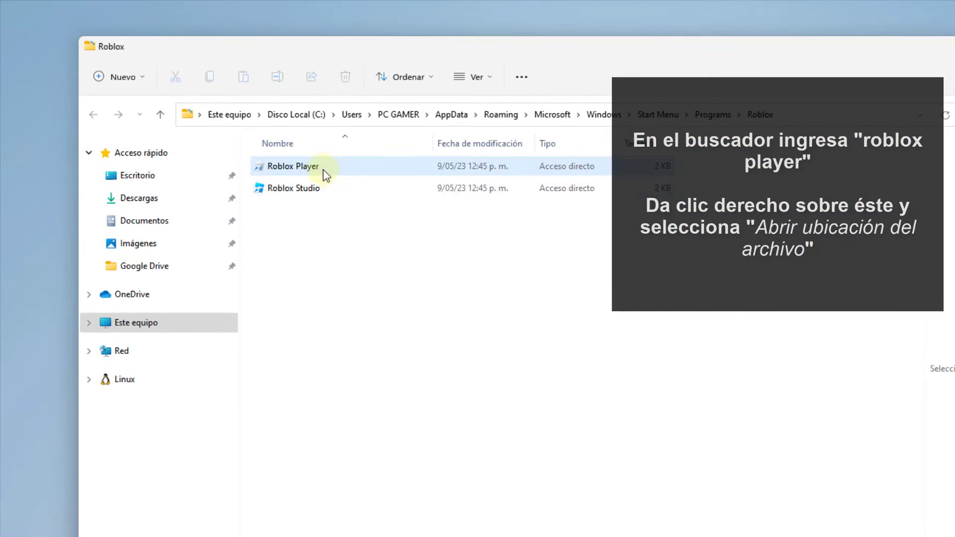
right_click(321, 168)
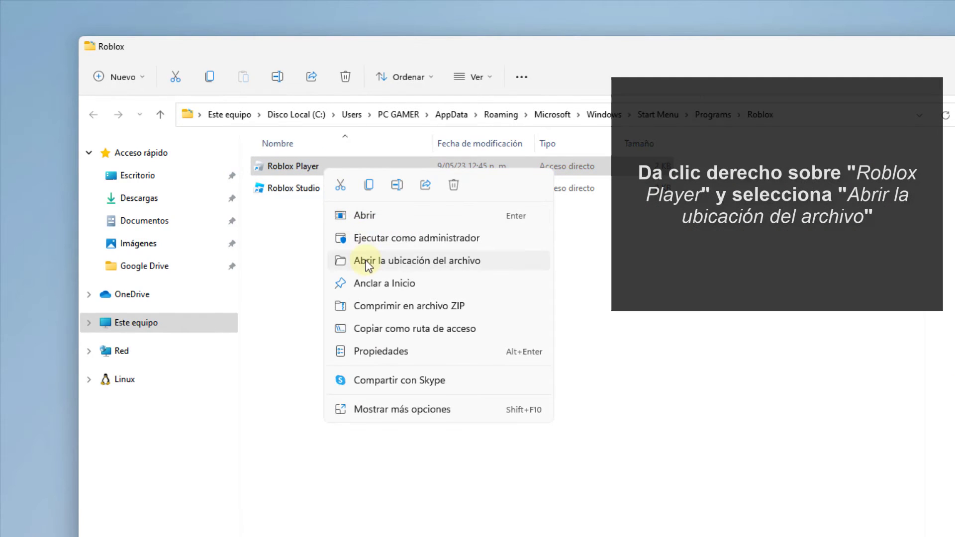
click(367, 260)
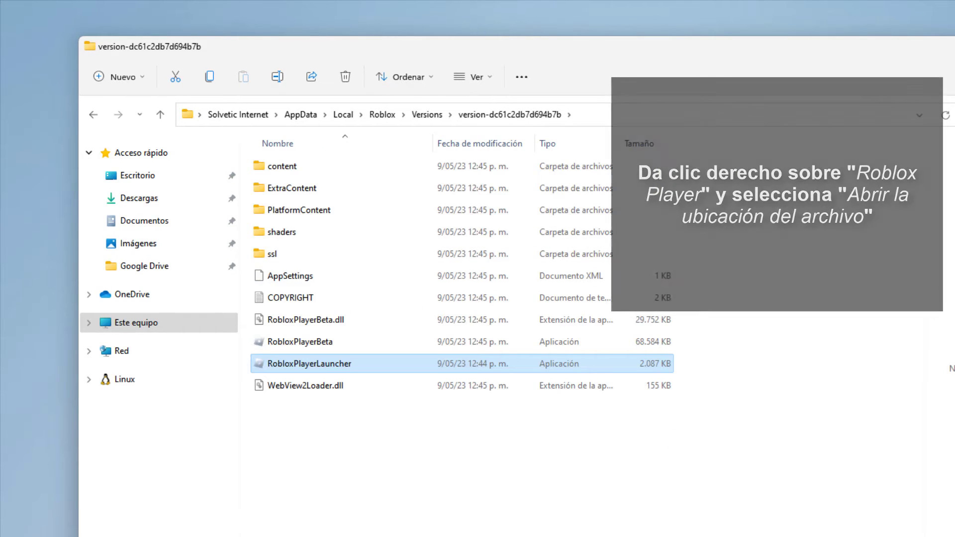
Step: Delete the textures folder inside the pc subfolder of PlatformContent
click(358, 215)
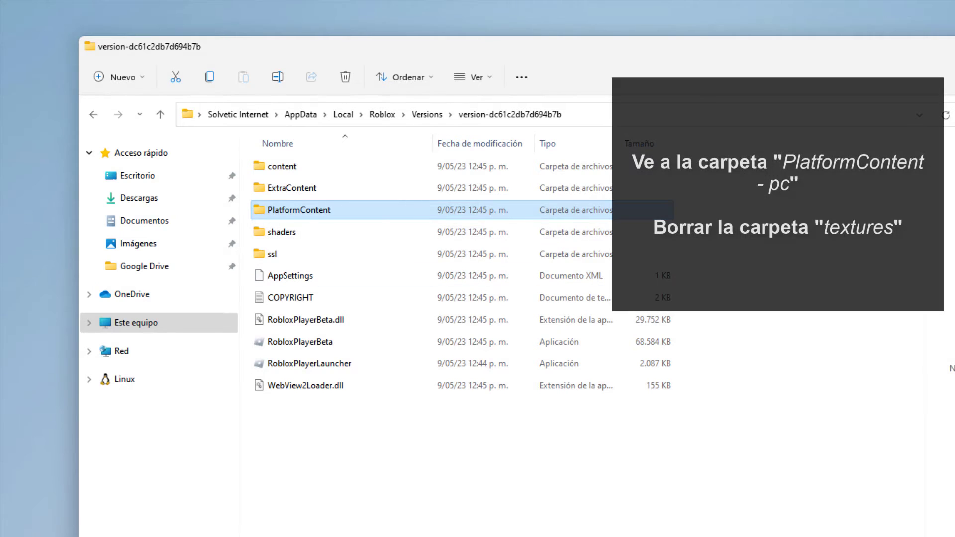
double_click(393, 214)
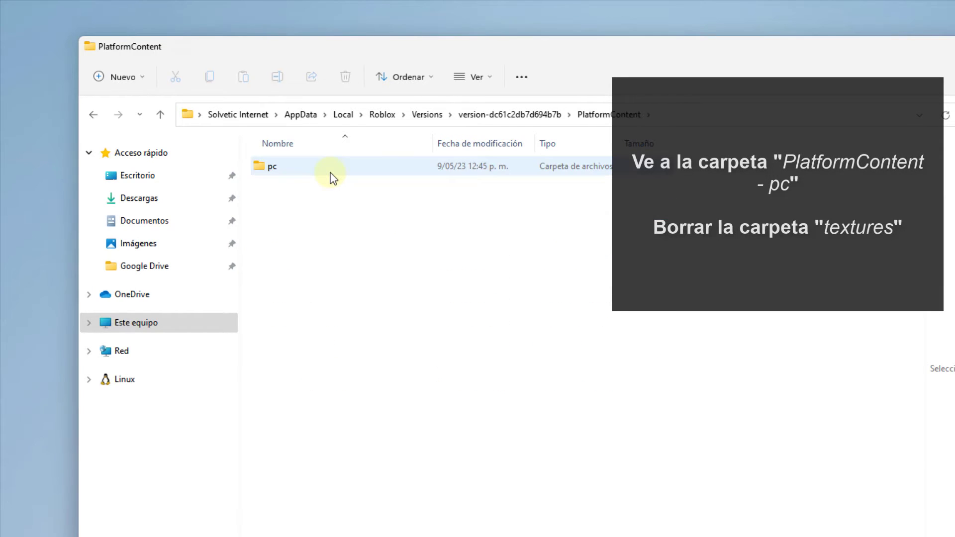
double_click(330, 169)
click(324, 211)
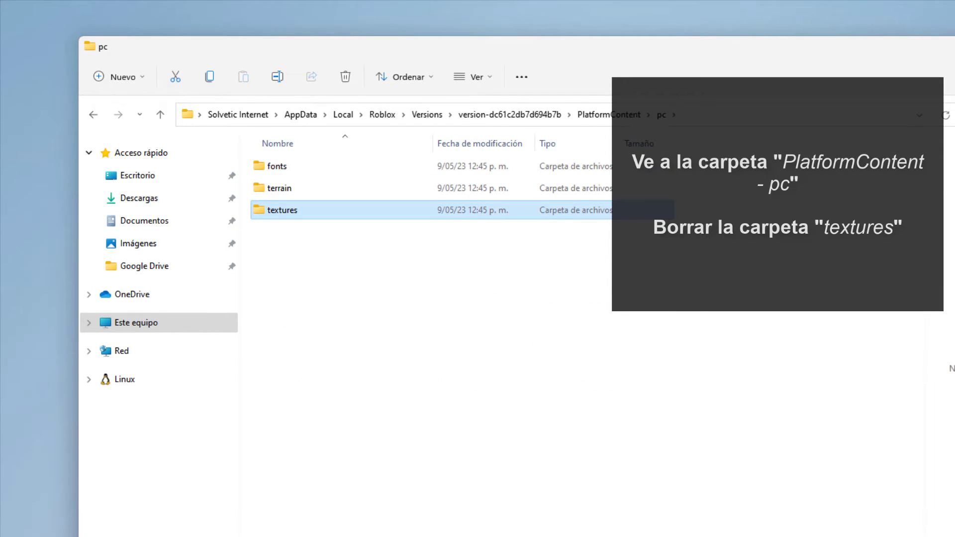
click(346, 82)
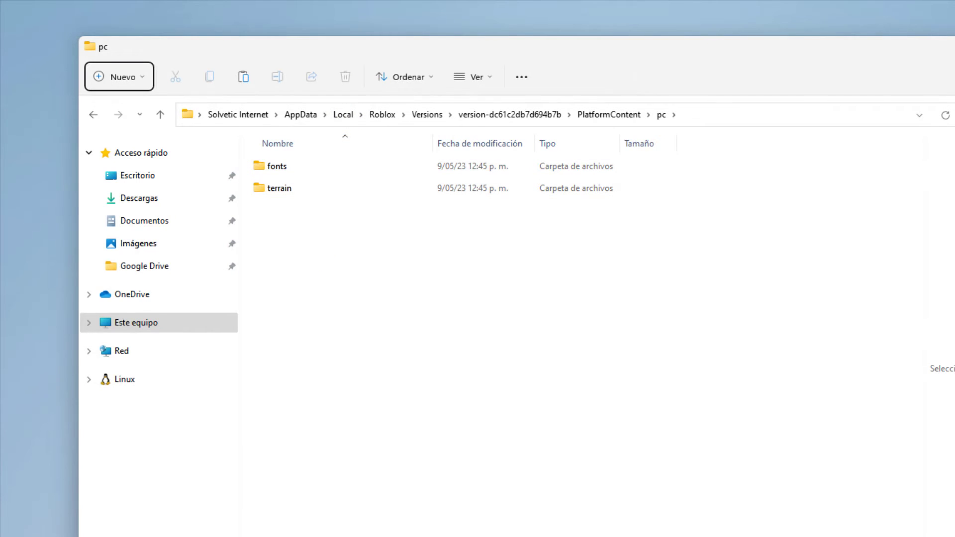
click(676, 362)
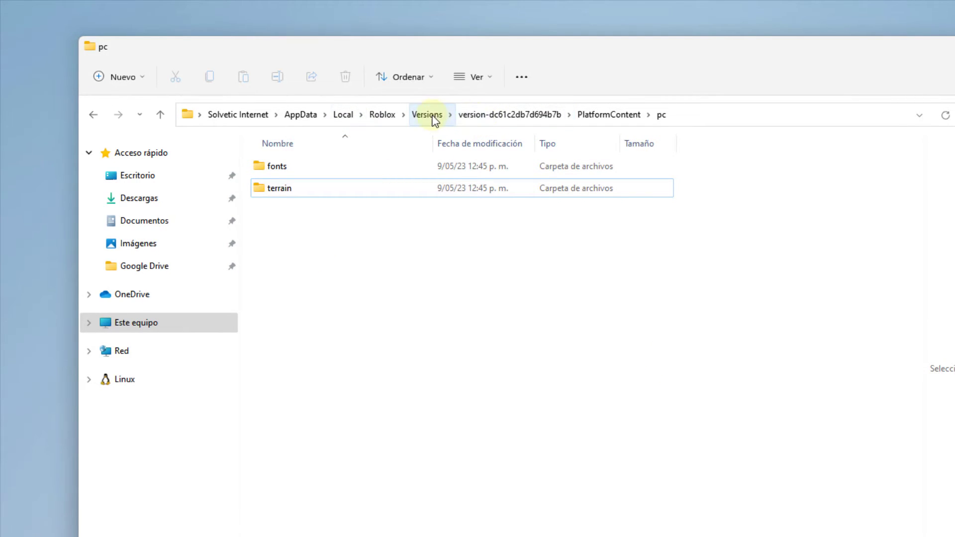
Step: Delete the textures folder inside the ExtraContent folder of the Roblox version directory
click(596, 115)
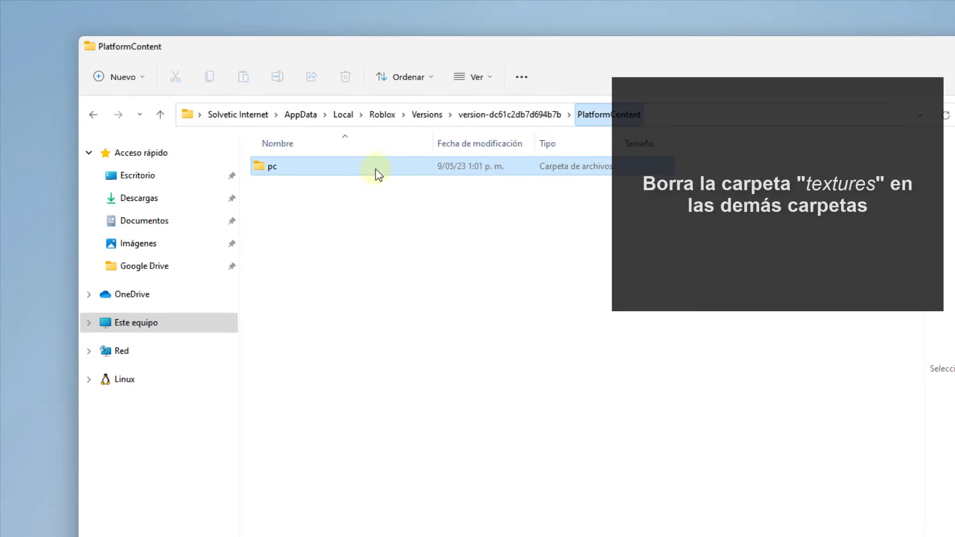
click(525, 119)
double_click(343, 189)
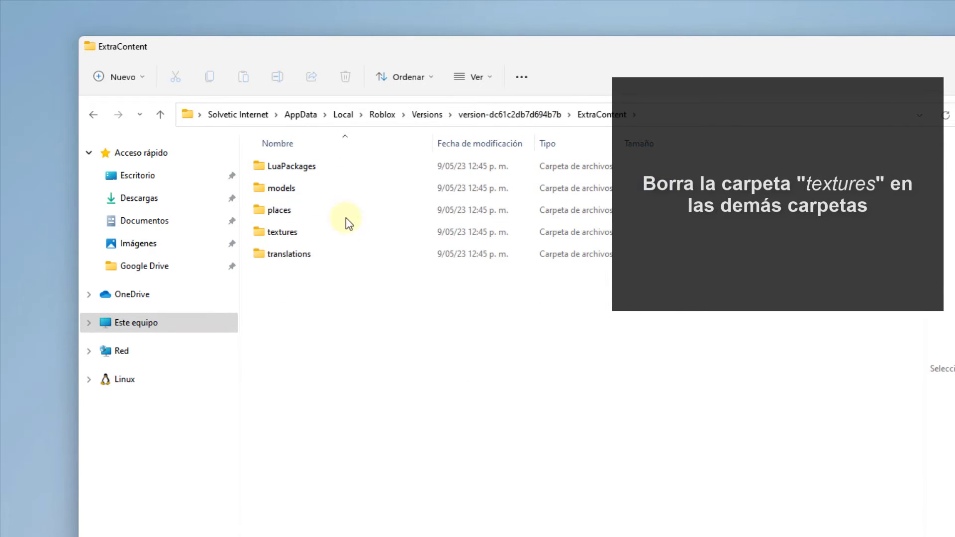
click(348, 233)
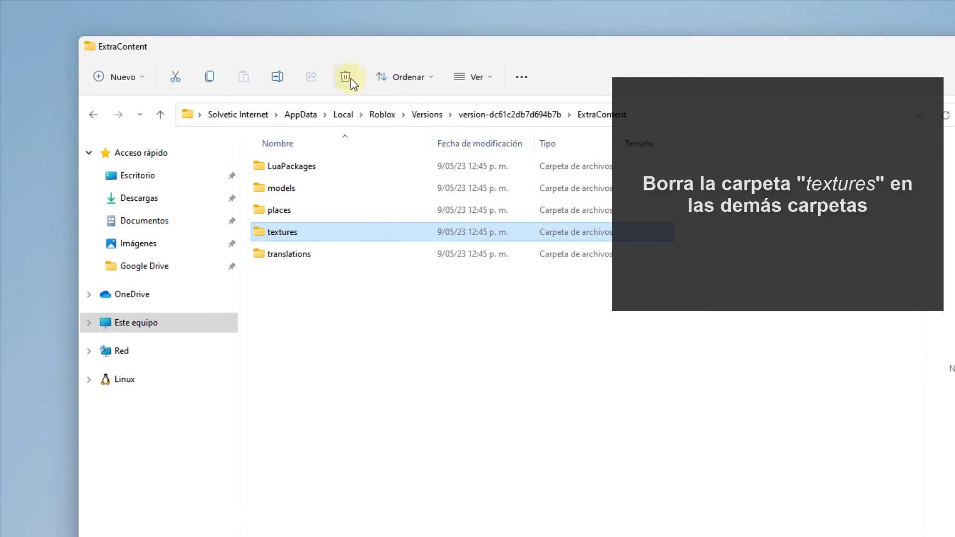
key(Delete)
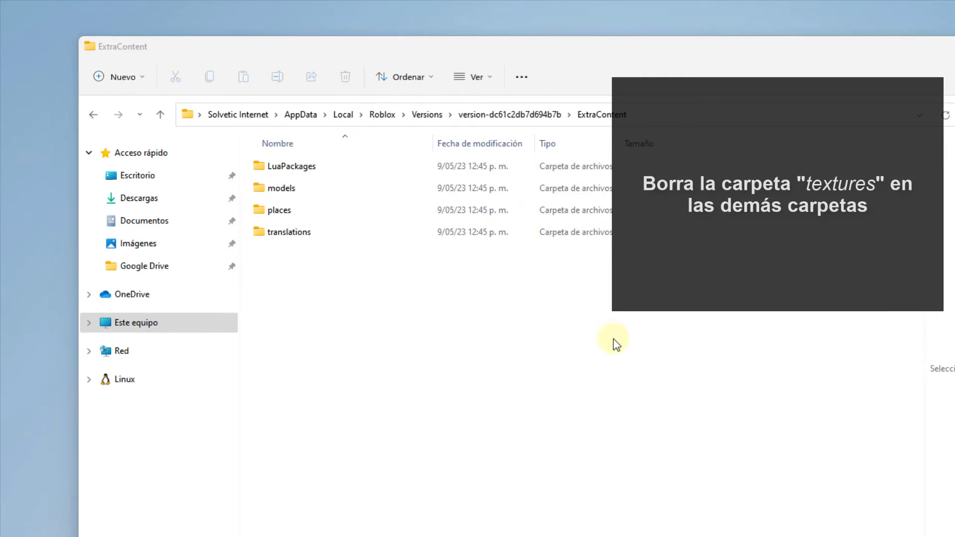
Step: Delete the textures folder inside the version directory's content folder and close the file window
click(485, 115)
double_click(387, 169)
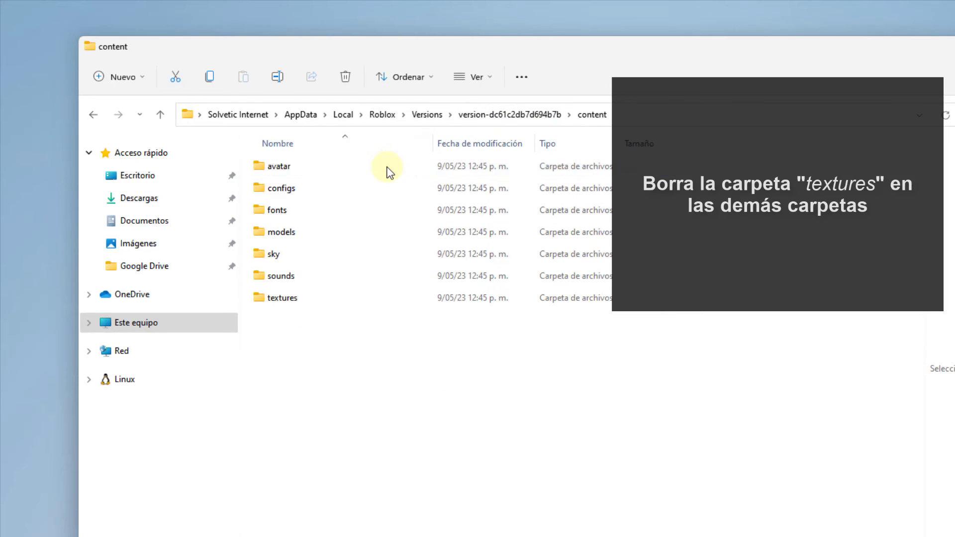
click(374, 299)
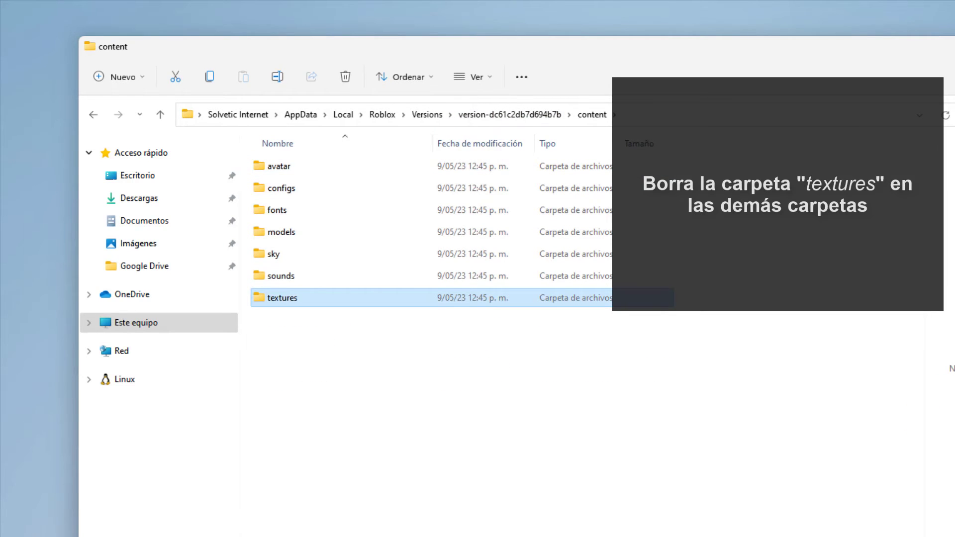
click(345, 78)
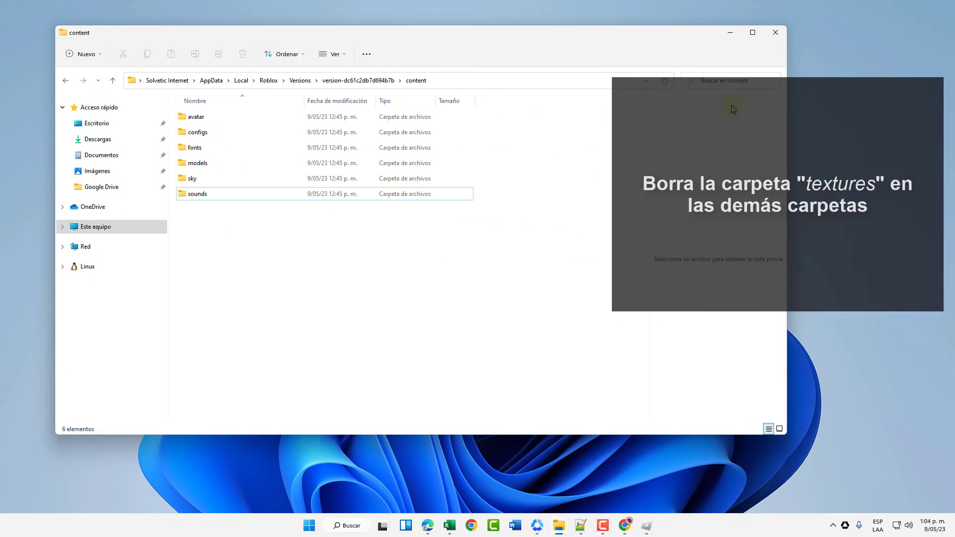
click(774, 33)
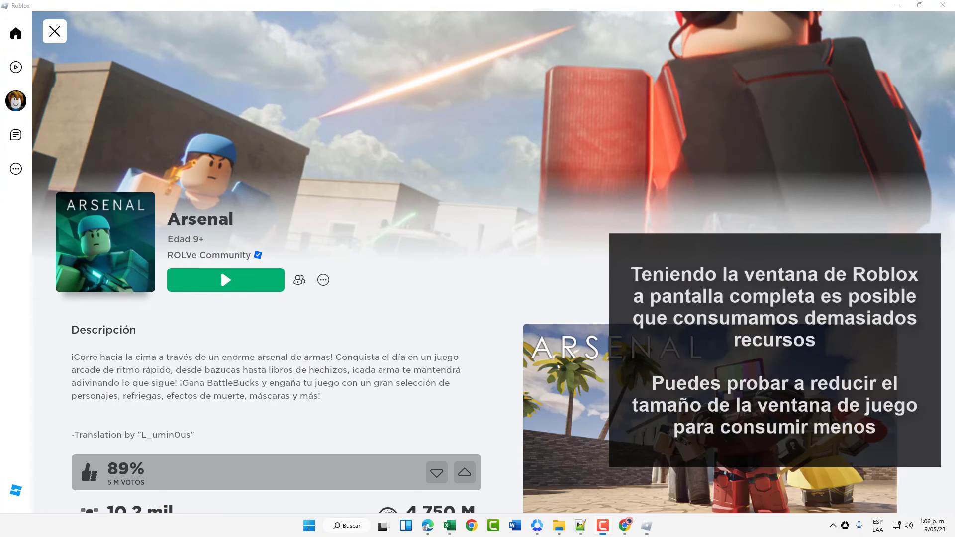
Step: Reduce the maximized Roblox window to a smaller size, then close it
click(920, 6)
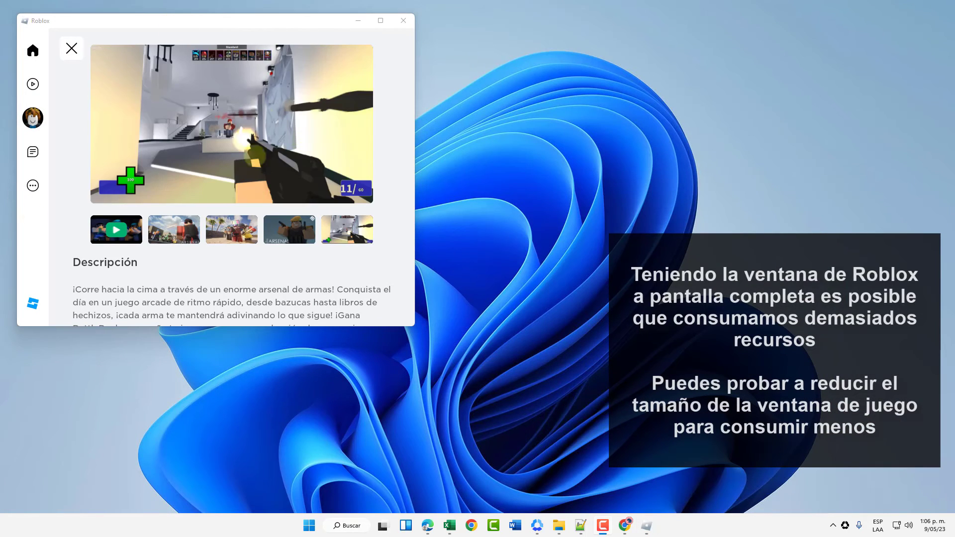
click(404, 19)
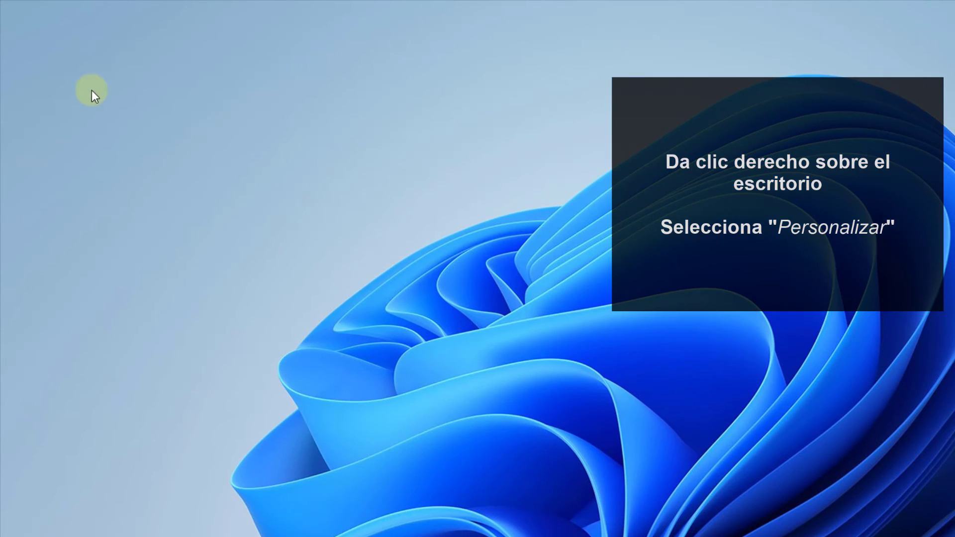
Step: Open the desktop's background personalization, set the purple glow recent image as wallpaper and minimize the settings to view the desktop
right_click(80, 72)
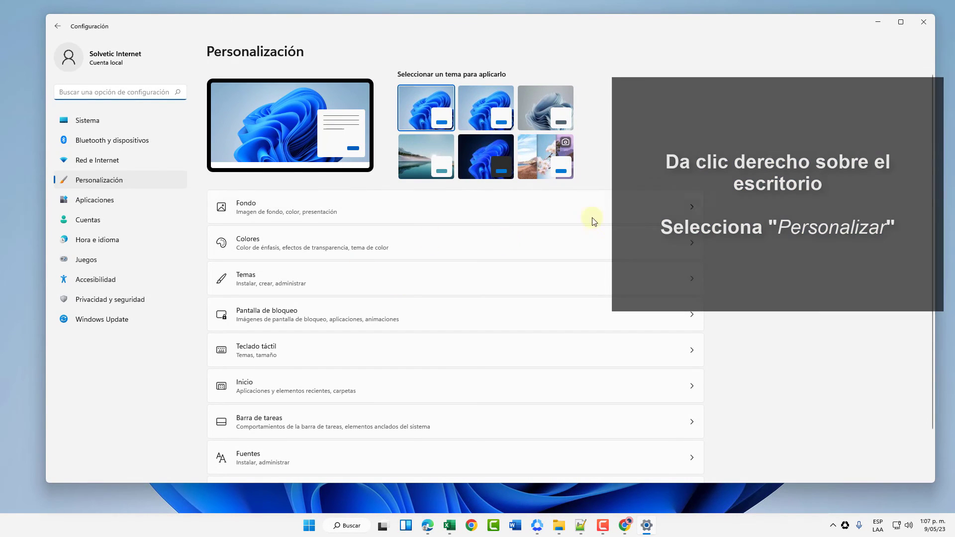
click(392, 214)
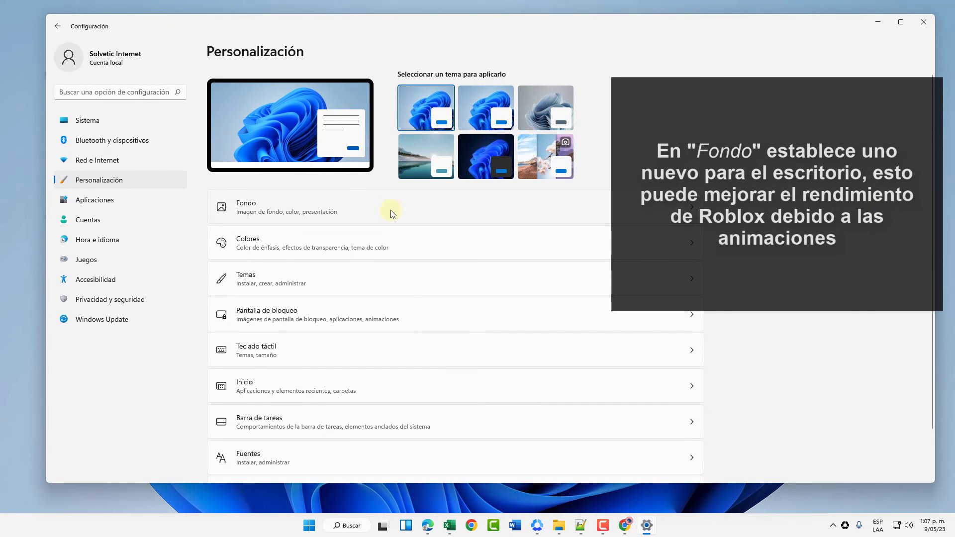
click(392, 214)
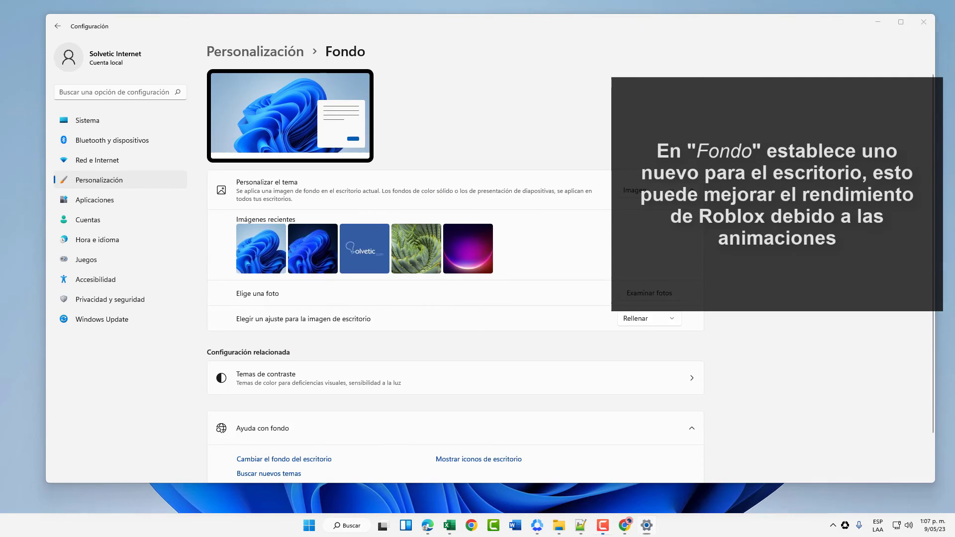
click(556, 129)
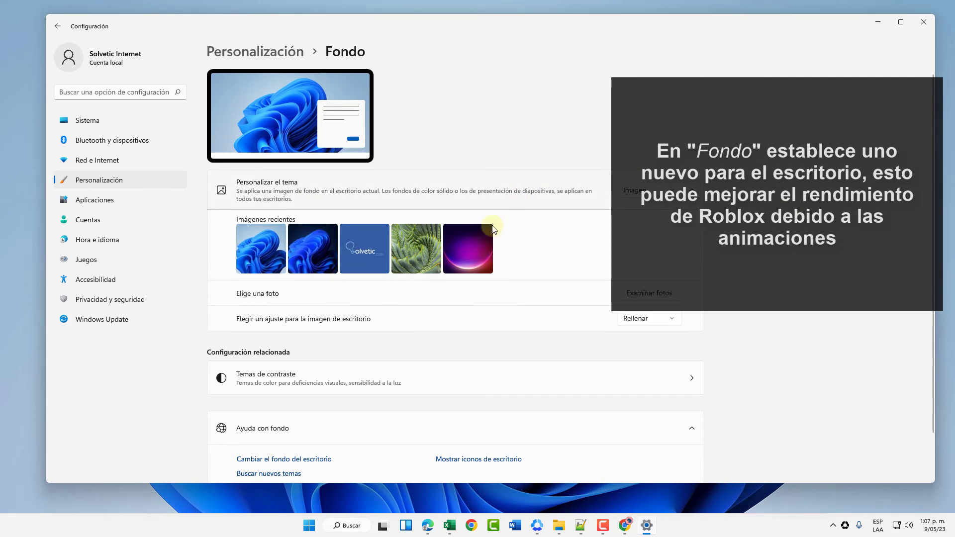
click(467, 251)
click(878, 22)
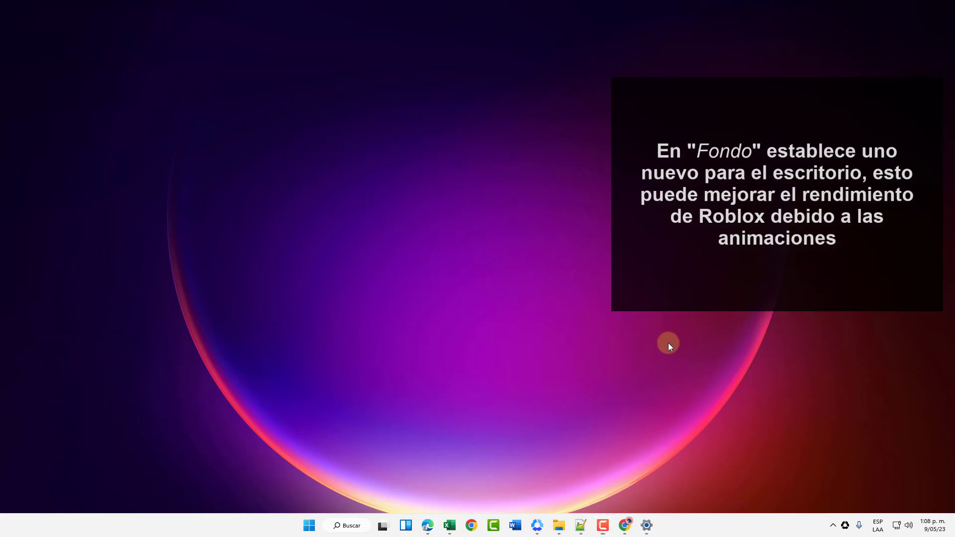
Step: Restore the light blue Windows image as desktop background and close the settings
click(646, 525)
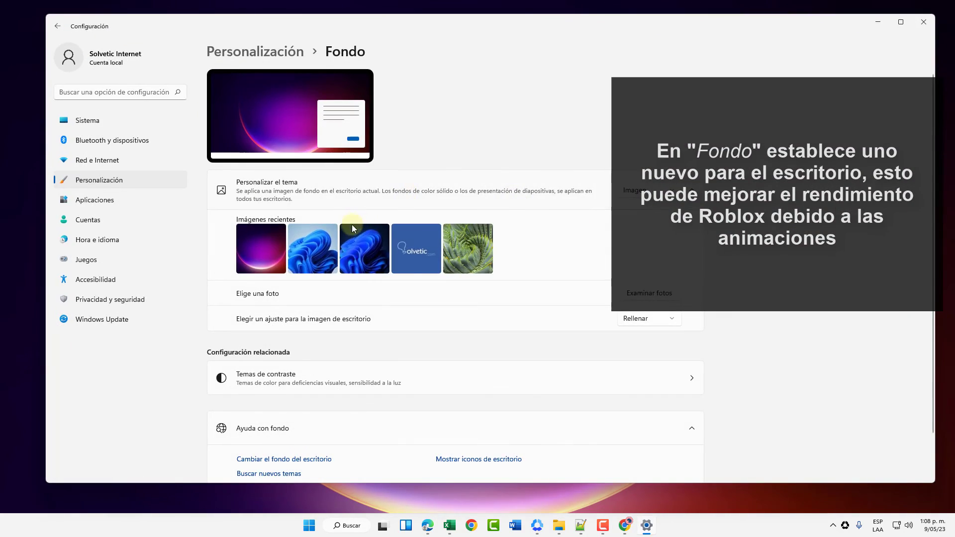
click(327, 244)
click(923, 22)
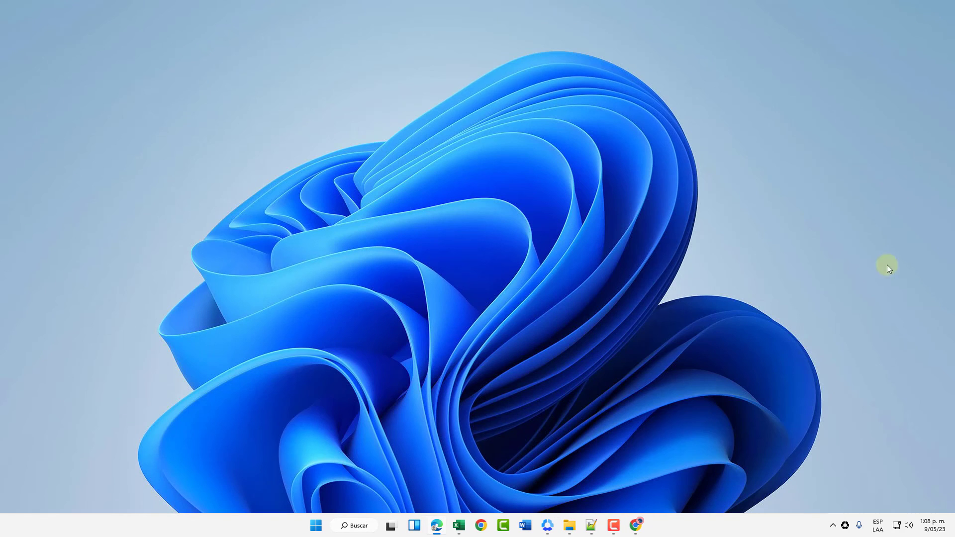